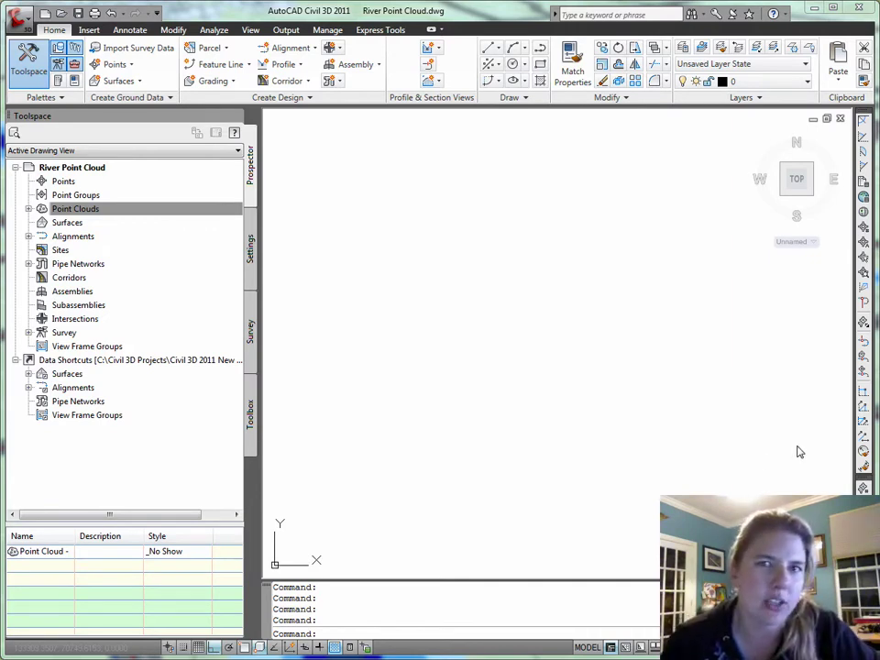
Start a new point cloud and keep ASCII XYZ (Space Delimited) as the source data format.
right_click(116, 209)
left_click(118, 219)
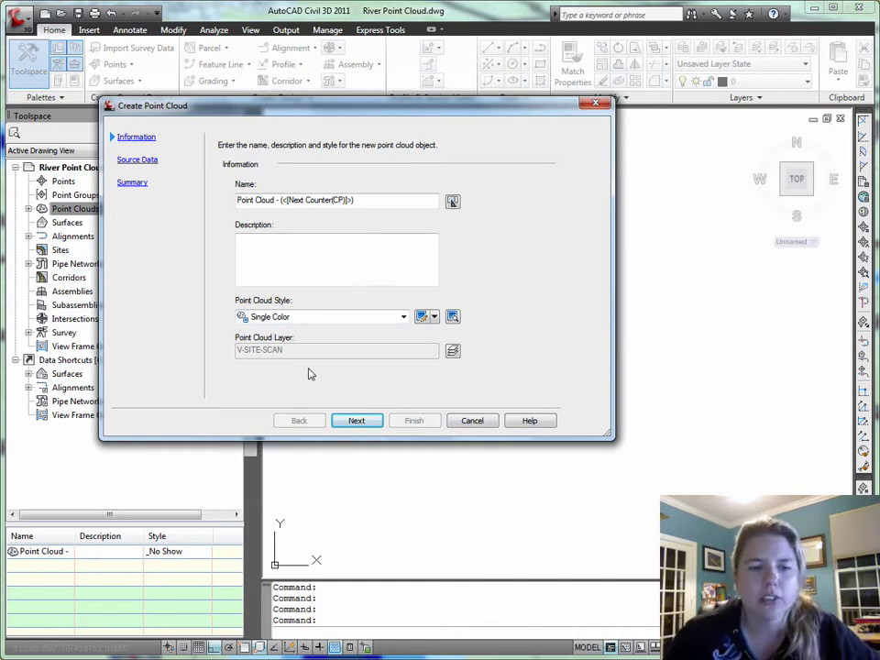
left_click(357, 422)
left_click(518, 205)
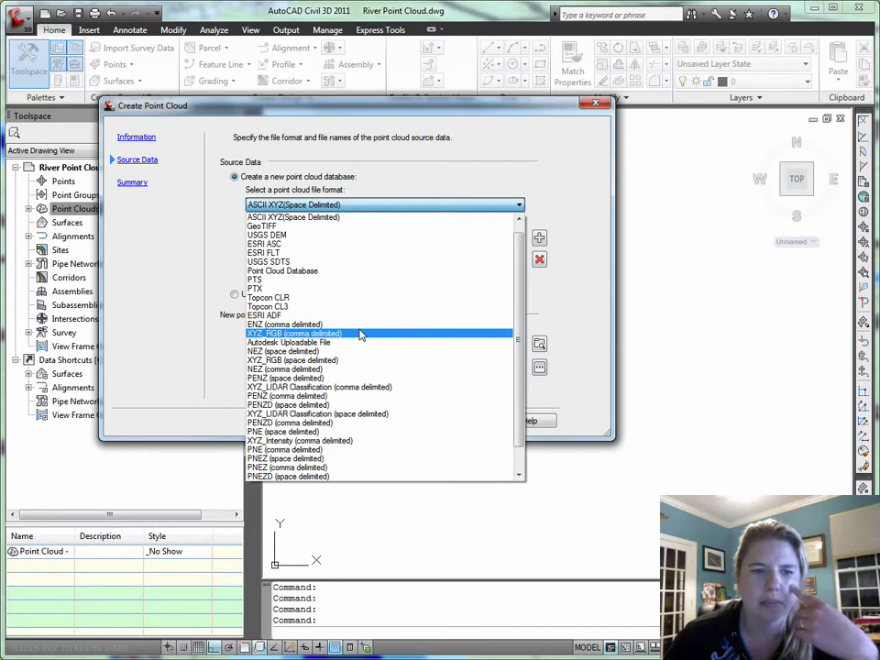
left_click(488, 190)
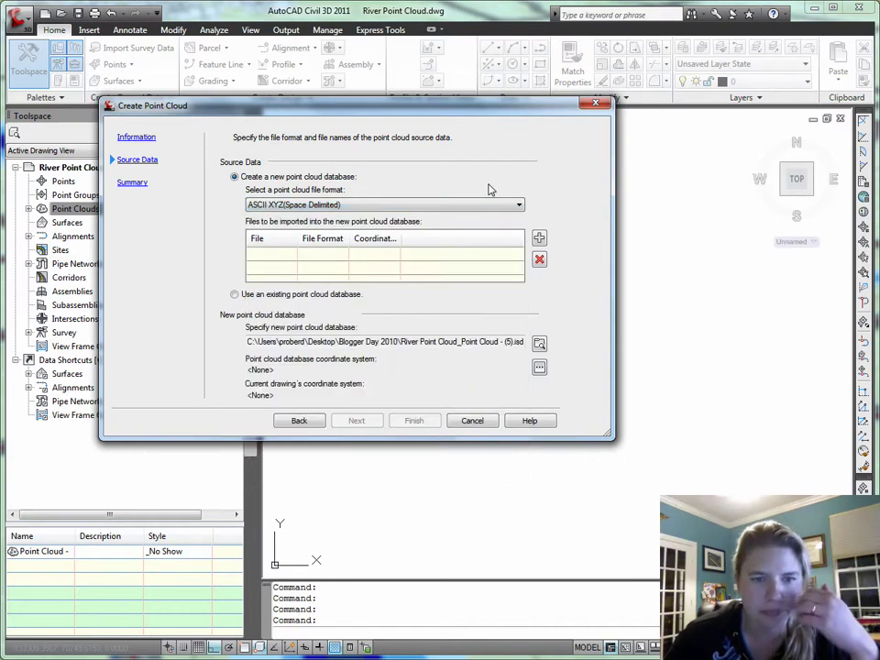
Cancel the new point cloud wizard and select the existing Point Cloud - (3).
left_click(472, 420)
left_click(28, 209)
left_click(86, 221)
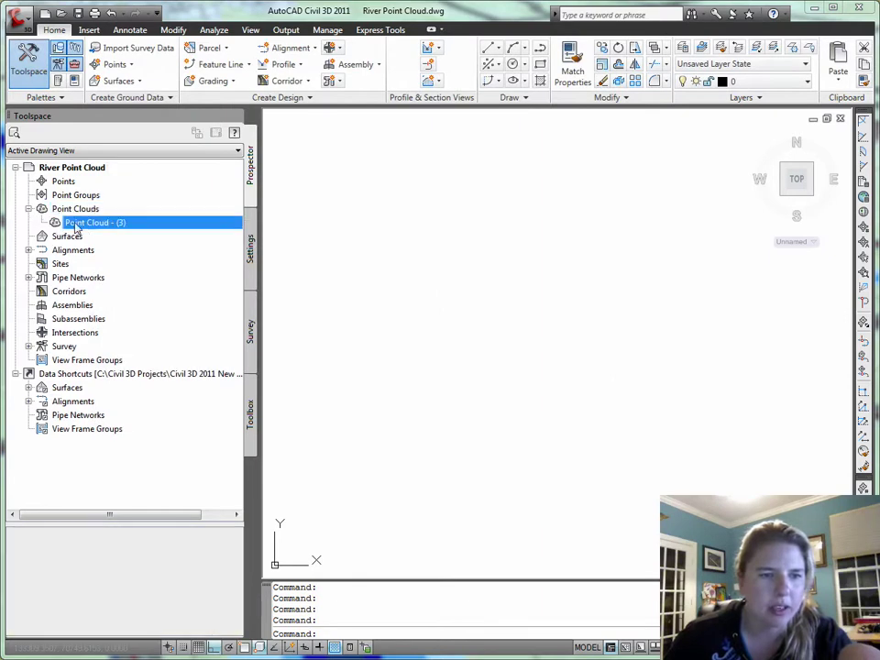
Change Point Cloud - (3)'s style to Single Color in its properties.
right_click(112, 225)
left_click(177, 238)
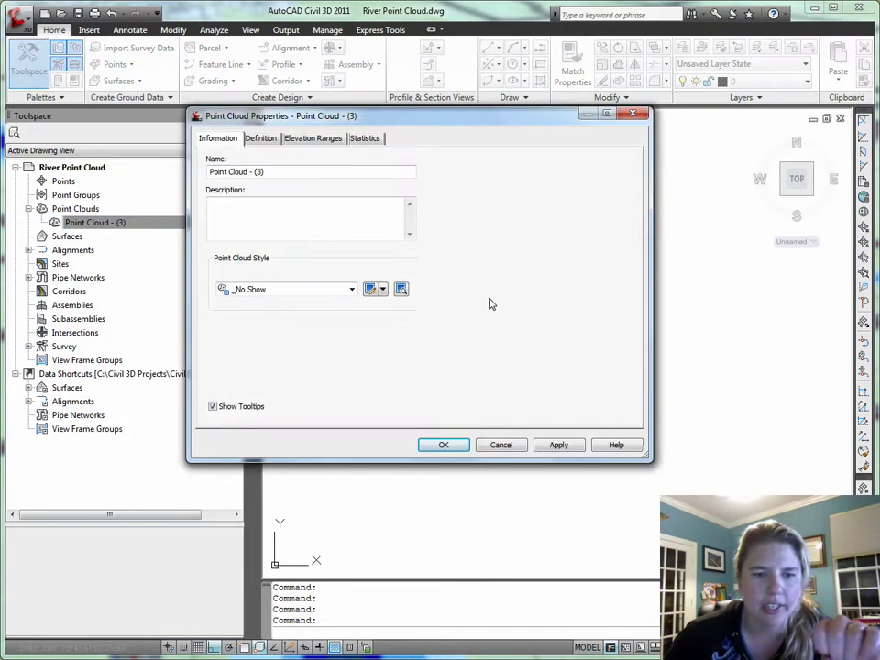
left_click(352, 288)
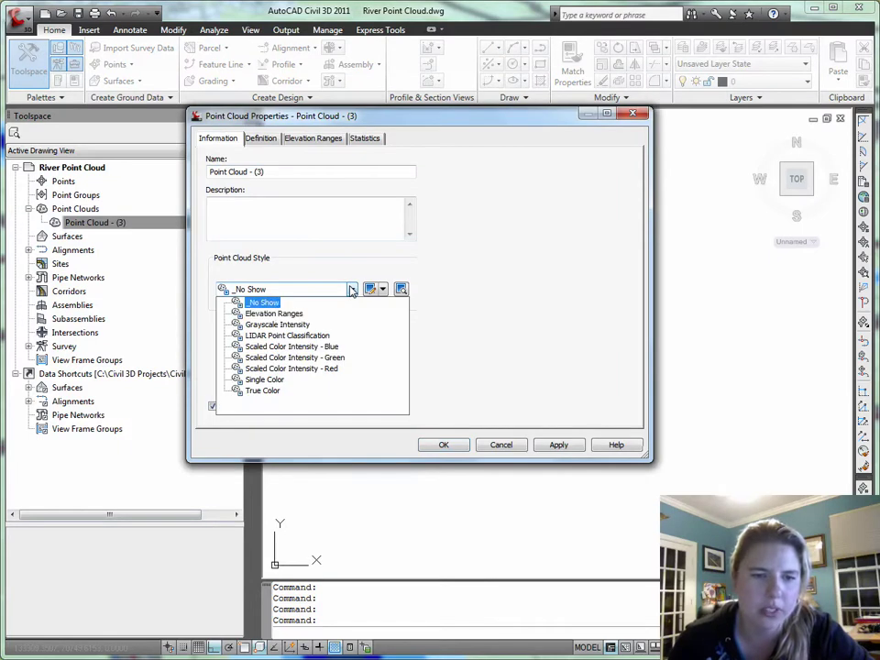
left_click(264, 379)
left_click(444, 445)
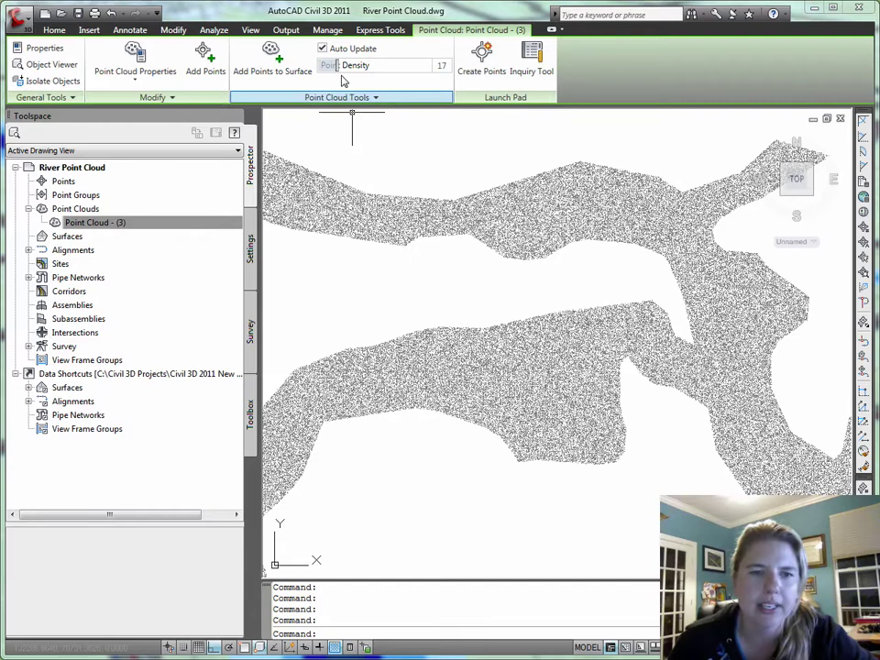
Lower the point cloud display density to 7 and zoom around the thinned river scan.
left_click_drag(334, 65, 322, 74)
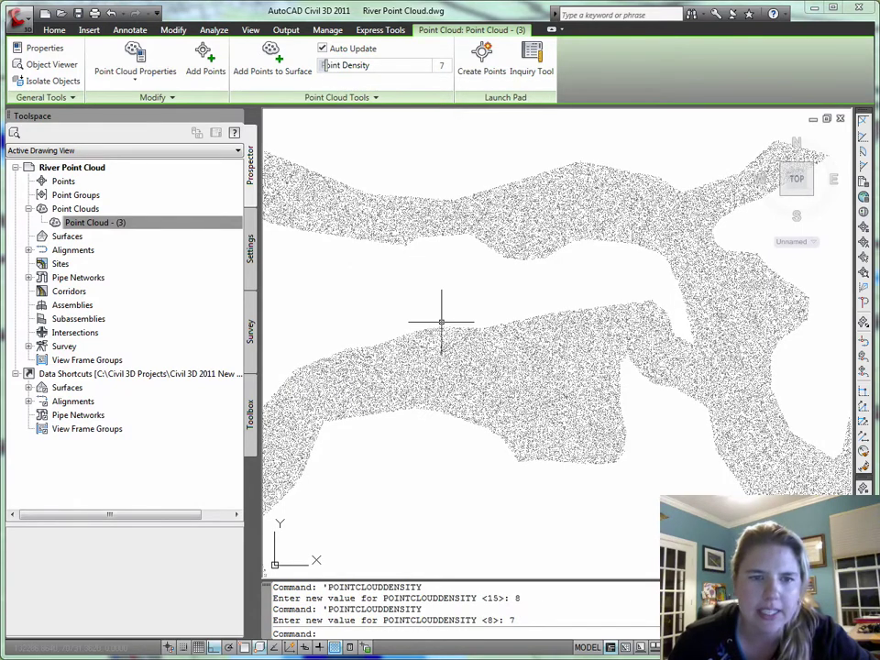
scroll(441, 319, "down", 4)
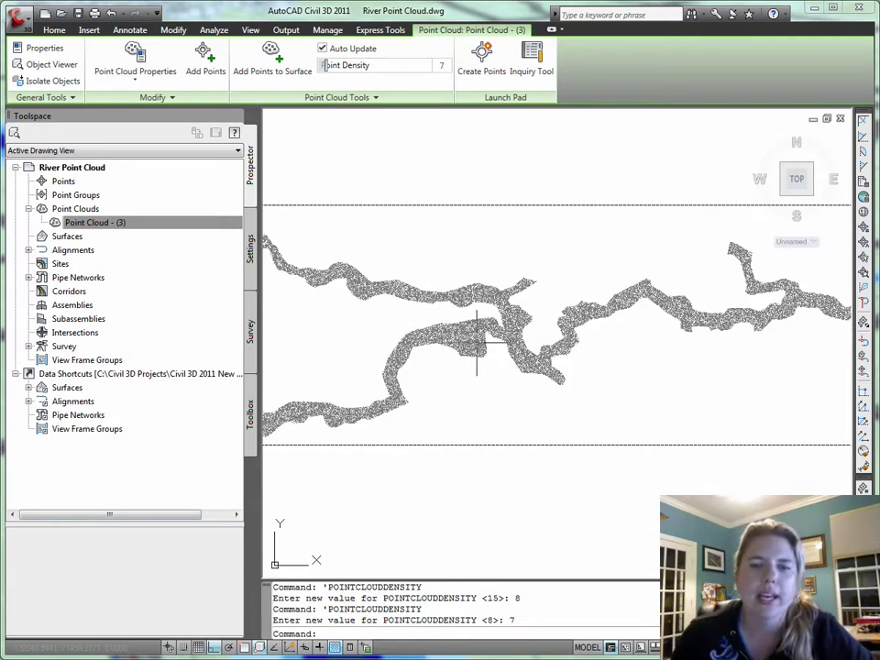
scroll(476, 343, "up", 2)
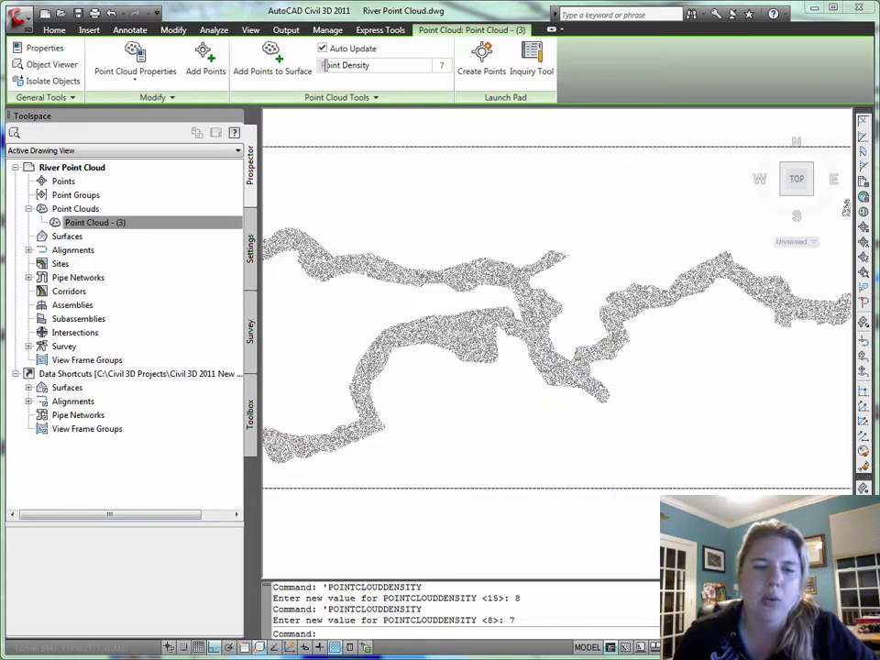
scroll(471, 339, "up", 2)
scroll(441, 304, "up", 6)
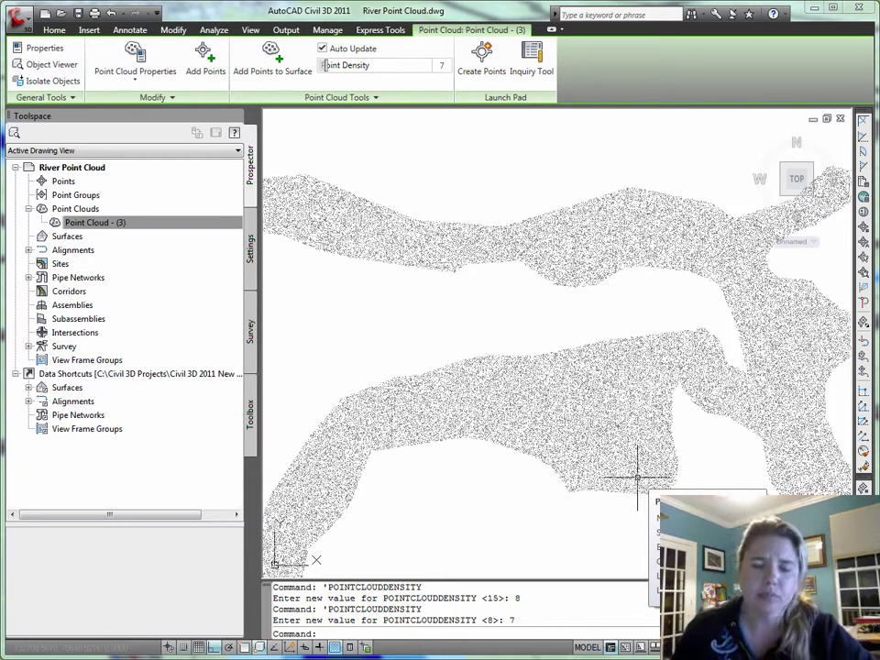
Switch Point Cloud - (3) to the Elevation Ranges style with recalculated eight-band range details.
right_click(107, 224)
left_click(140, 228)
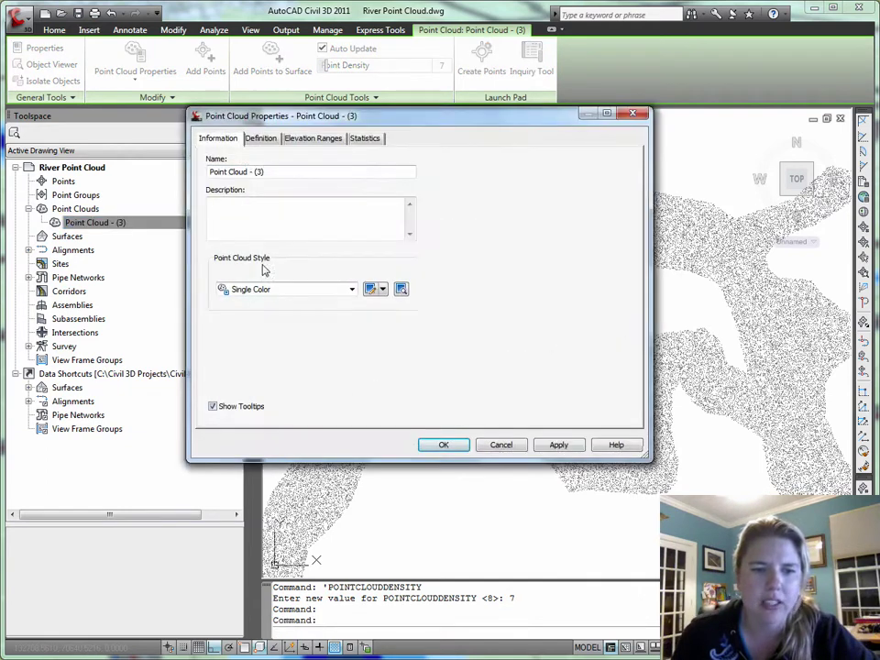
left_click(275, 288)
left_click(274, 314)
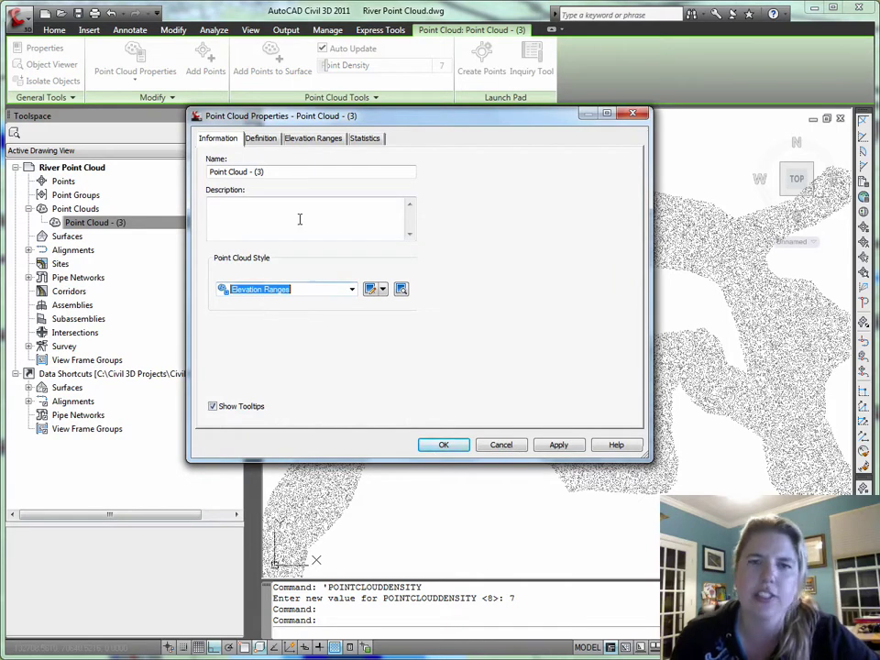
left_click(303, 143)
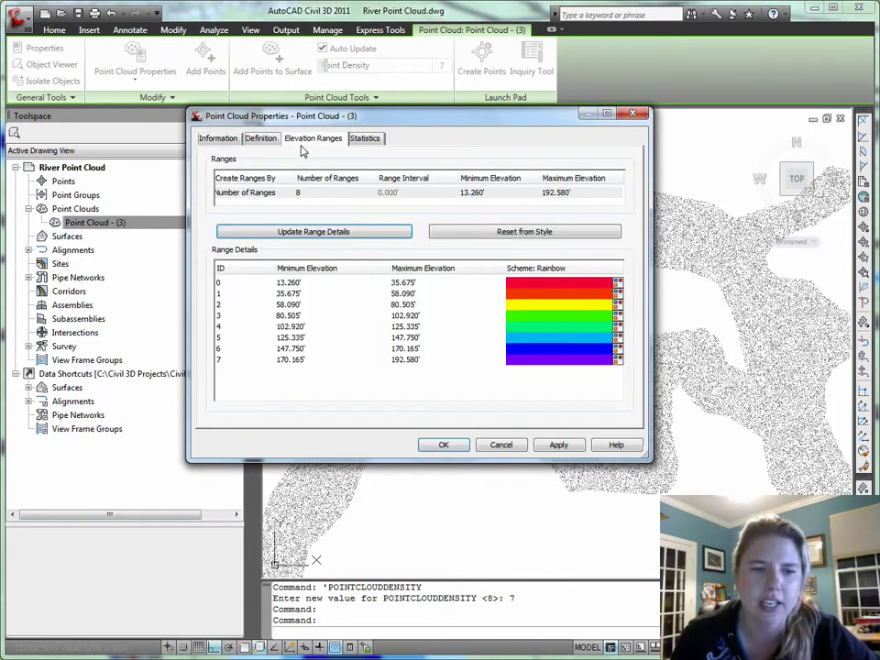
left_click(351, 232)
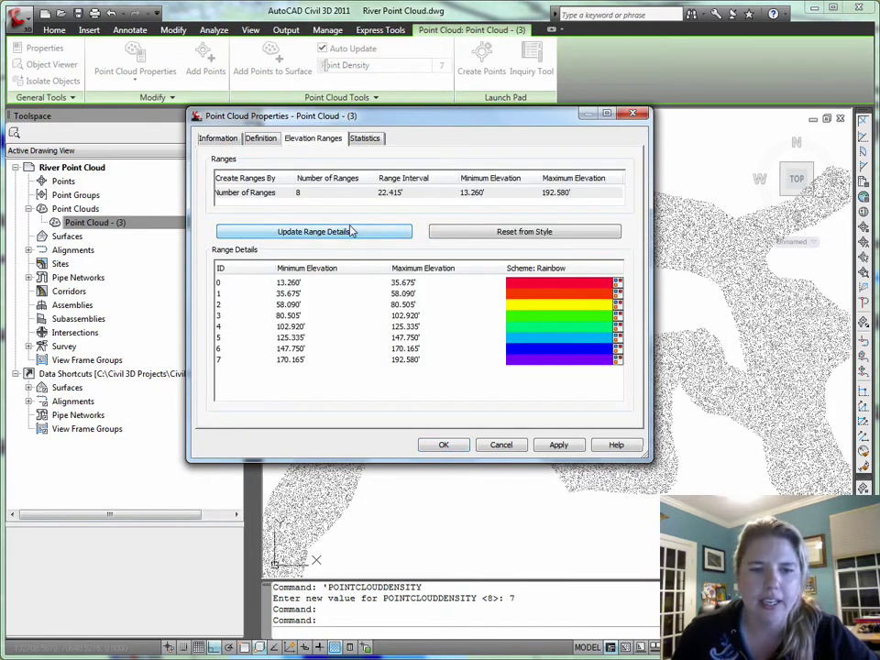
left_click(444, 446)
Zoom around to inspect the elevation-coloured river points, then select Point Cloud - (3).
scroll(478, 371, "down", 3)
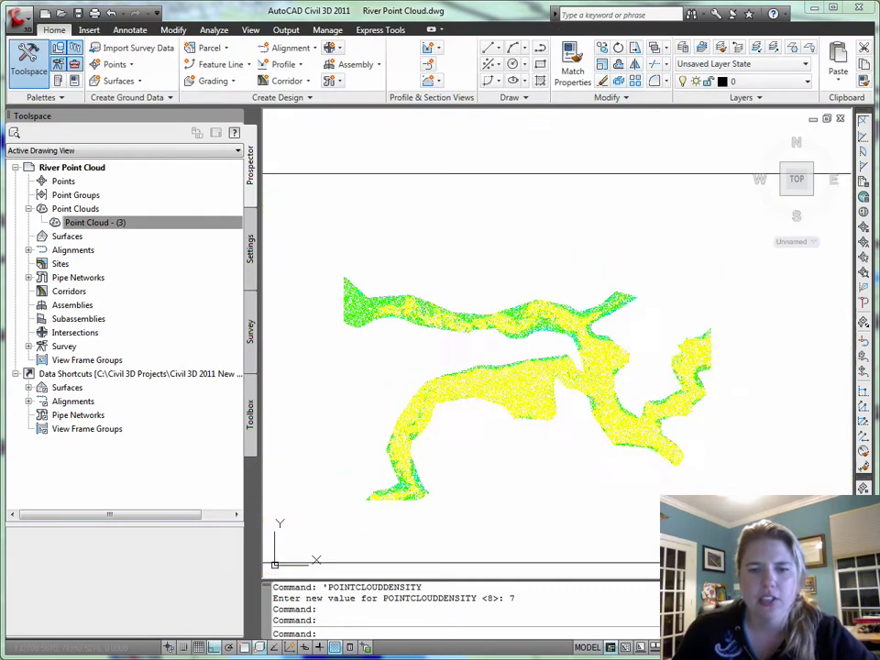
scroll(478, 371, "down", 2)
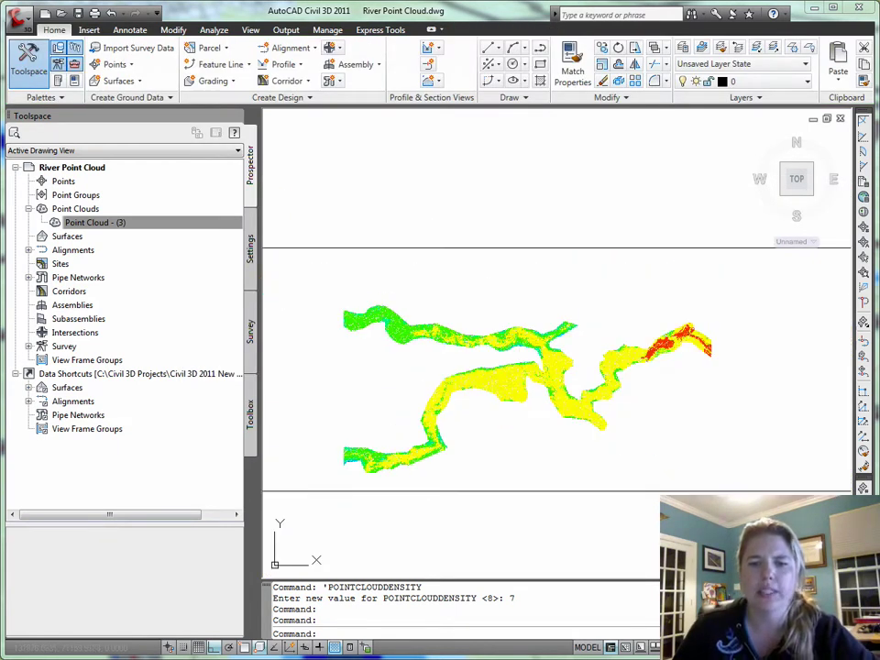
mouse_move(478, 371)
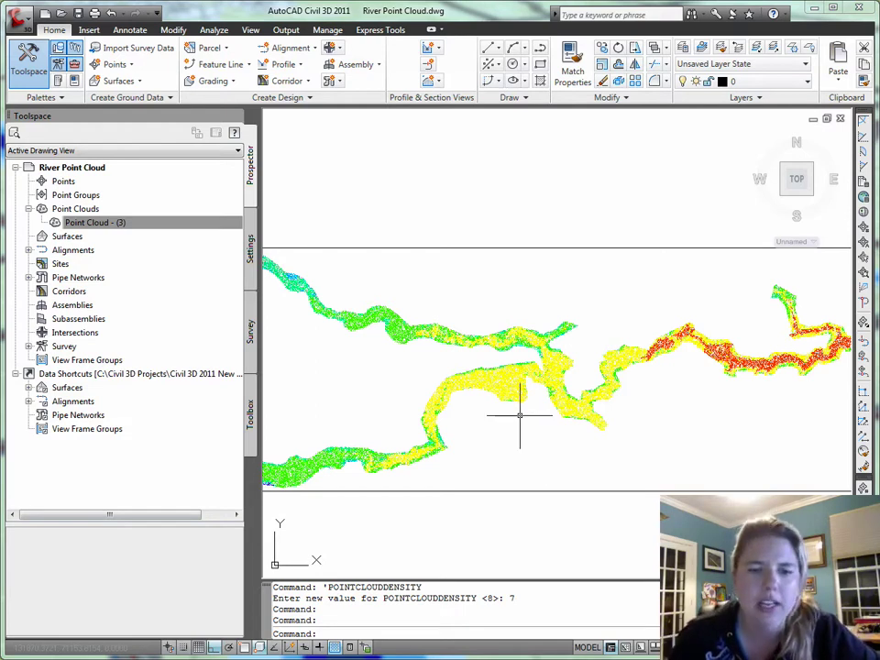
scroll(456, 399, "up", 3)
scroll(456, 403, "up", 3)
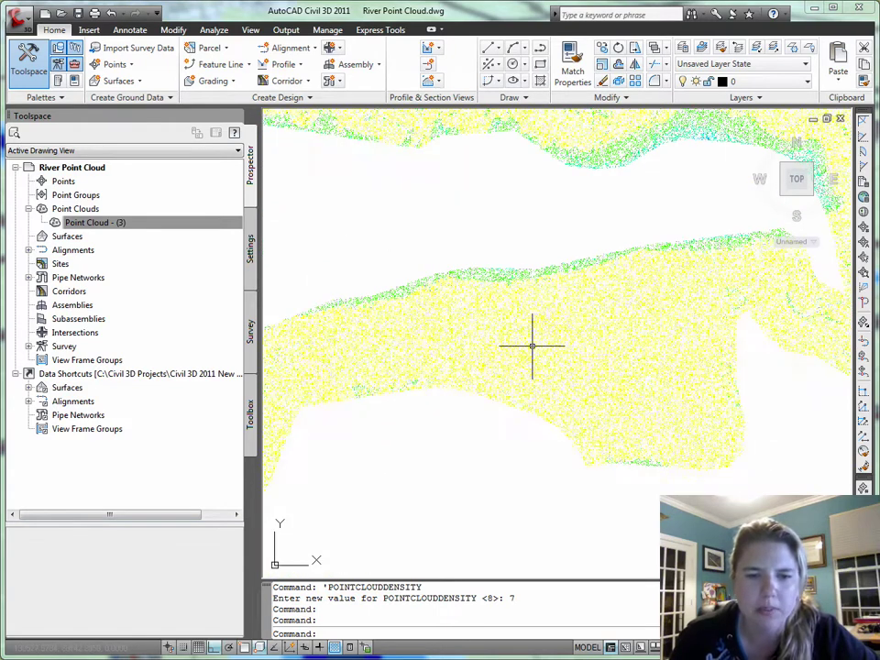
mouse_move(443, 330)
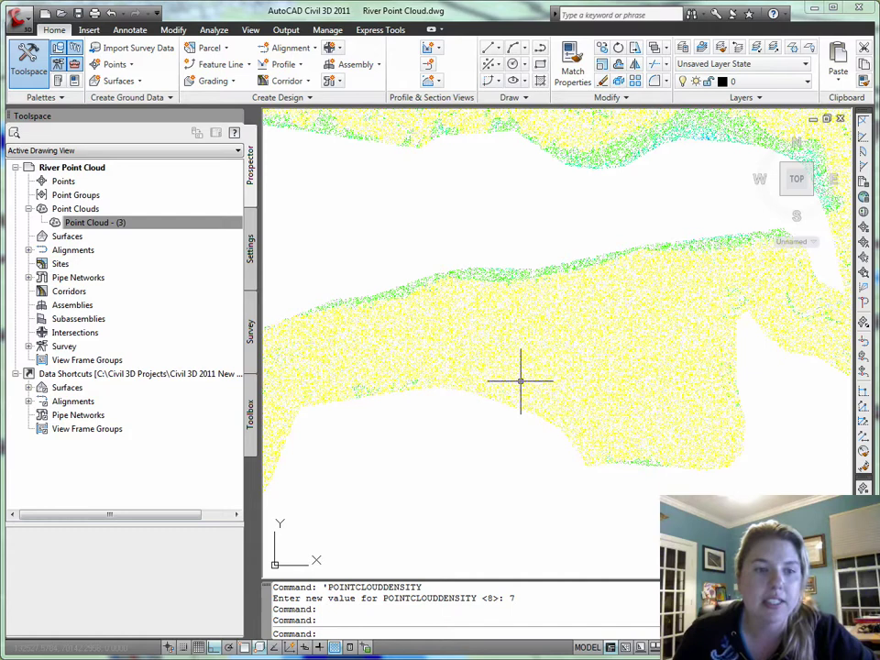
left_click(92, 223)
Add the cloud's points to a new surface 'Existing Ground from Point Cloud' styled Contours 5' and 25' (Background).
right_click(98, 227)
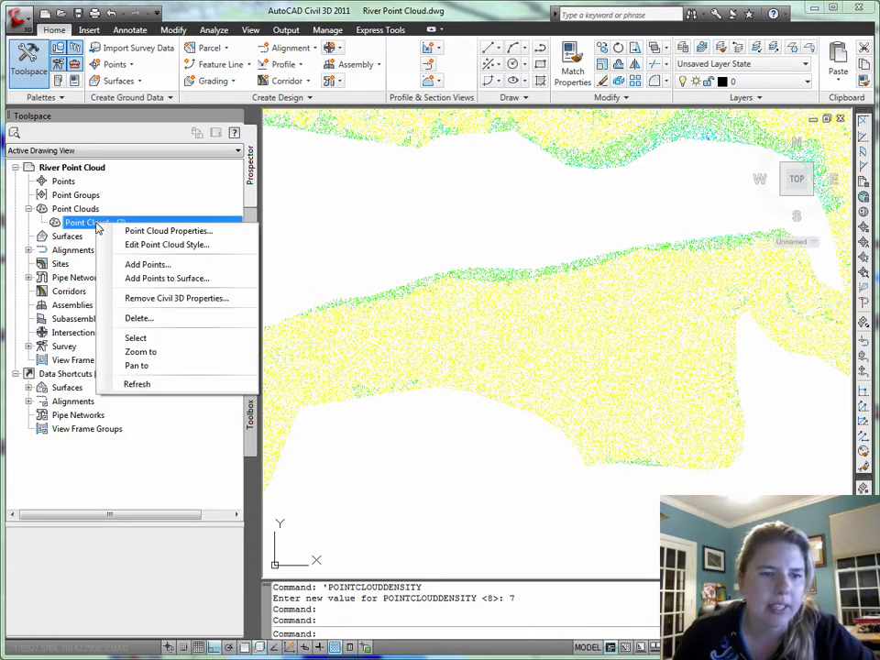
left_click(232, 277)
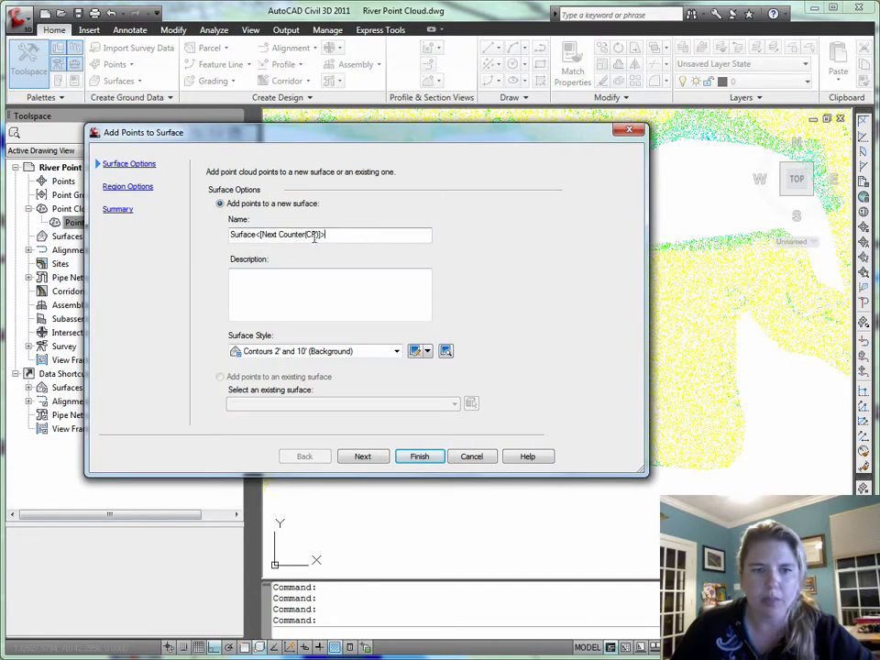
left_click_drag(314, 236, 156, 252)
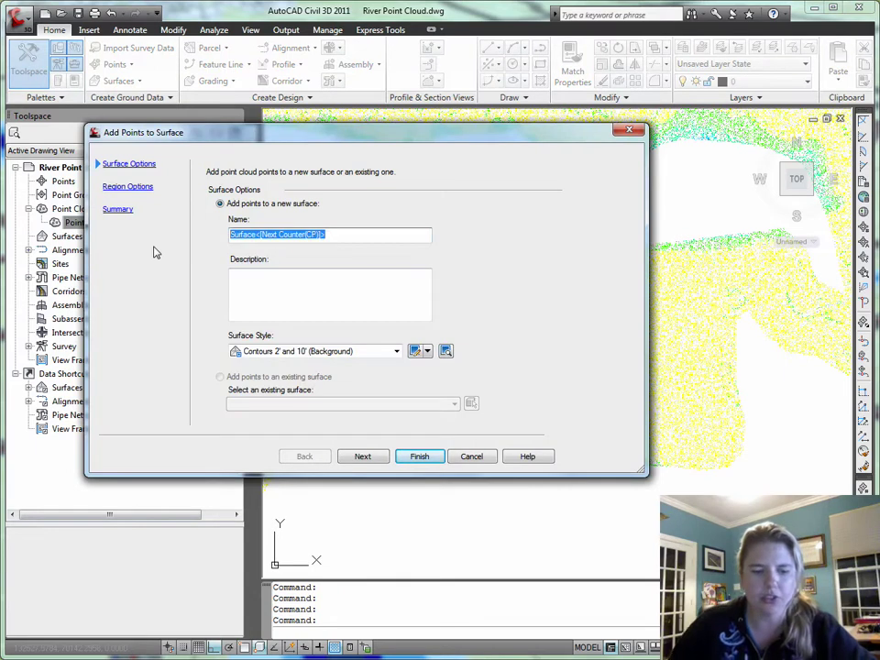
type("Existing")
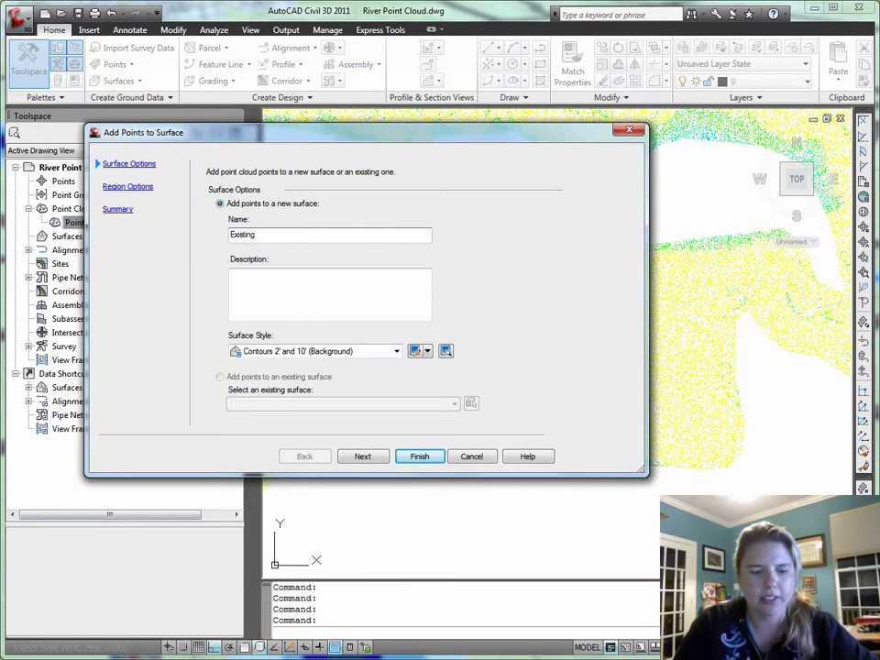
type("Ground ")
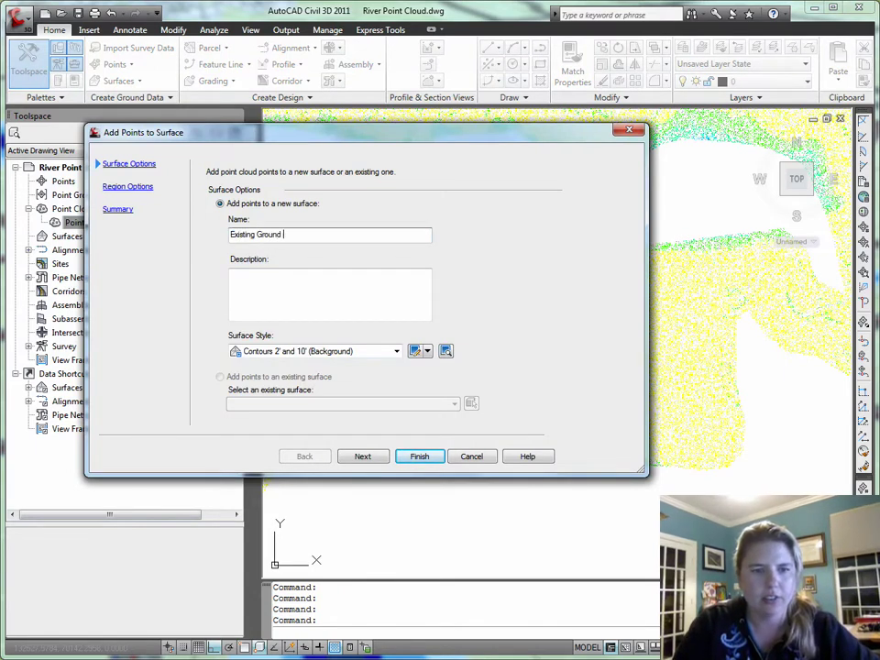
type("from Point Cloud")
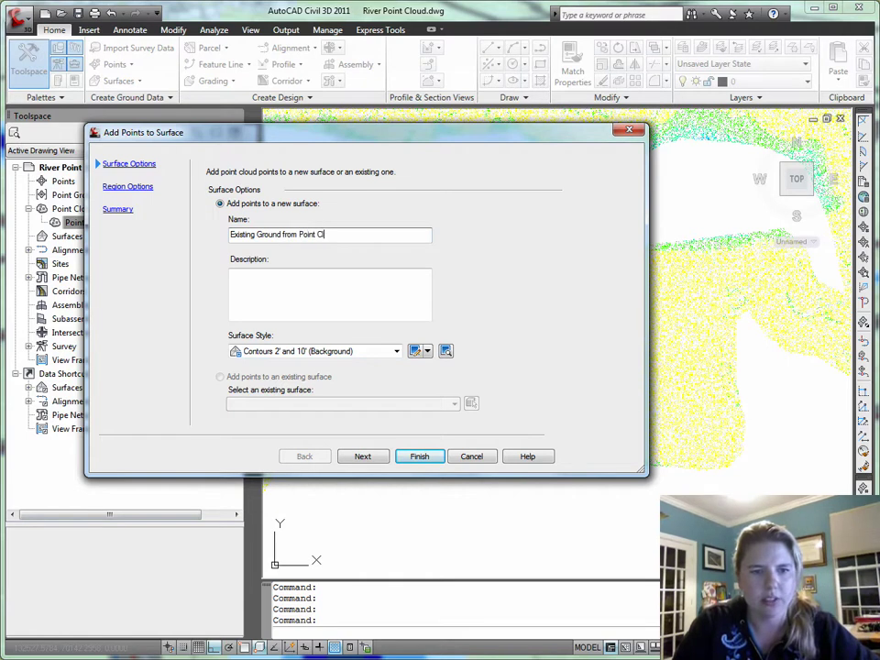
left_click(396, 351)
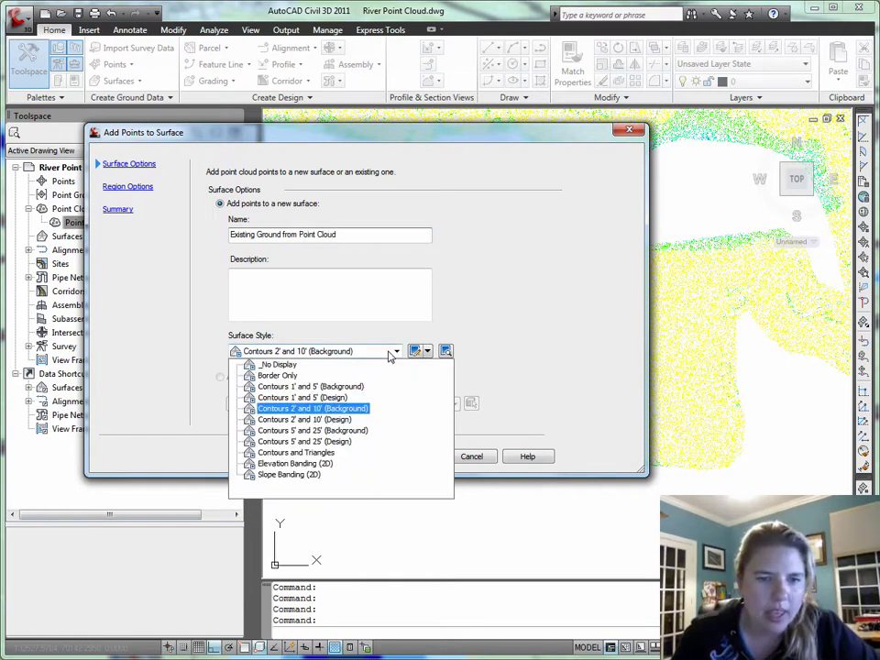
left_click(339, 429)
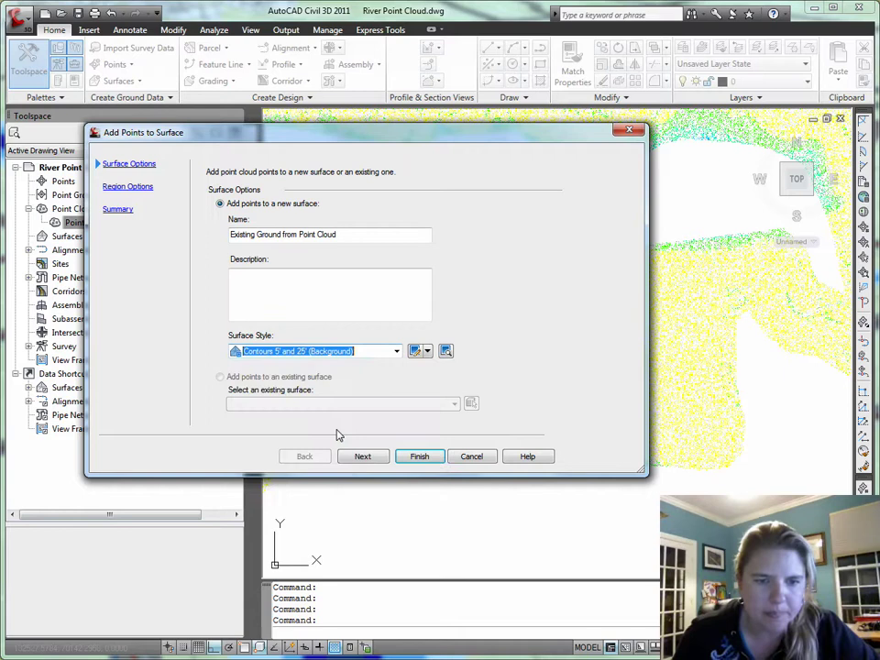
Limit the surface points to a drawn rectangular window region and finish, adding 97869 points.
left_click(362, 455)
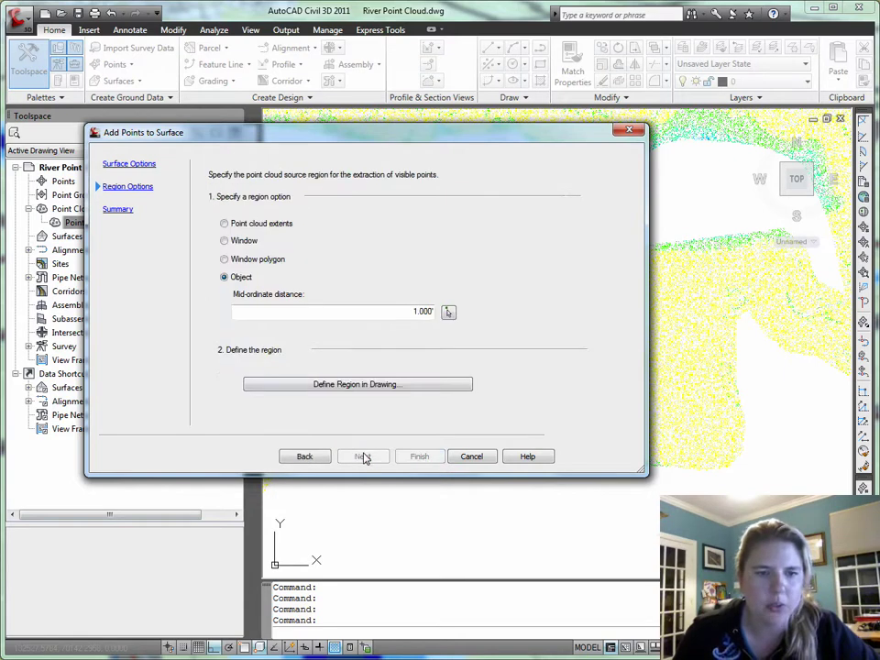
left_click(224, 259)
left_click(223, 240)
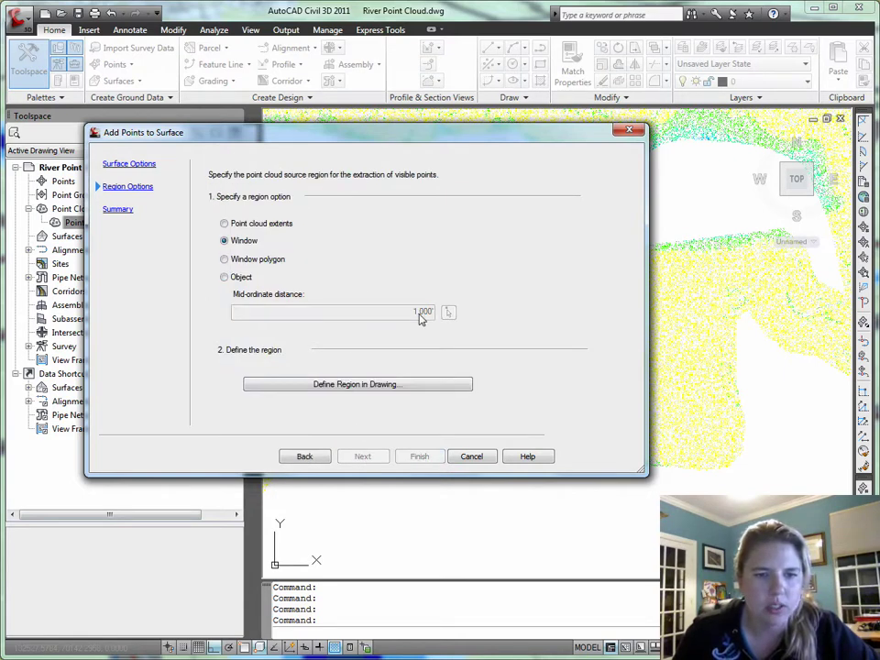
left_click(406, 386)
left_click(286, 210)
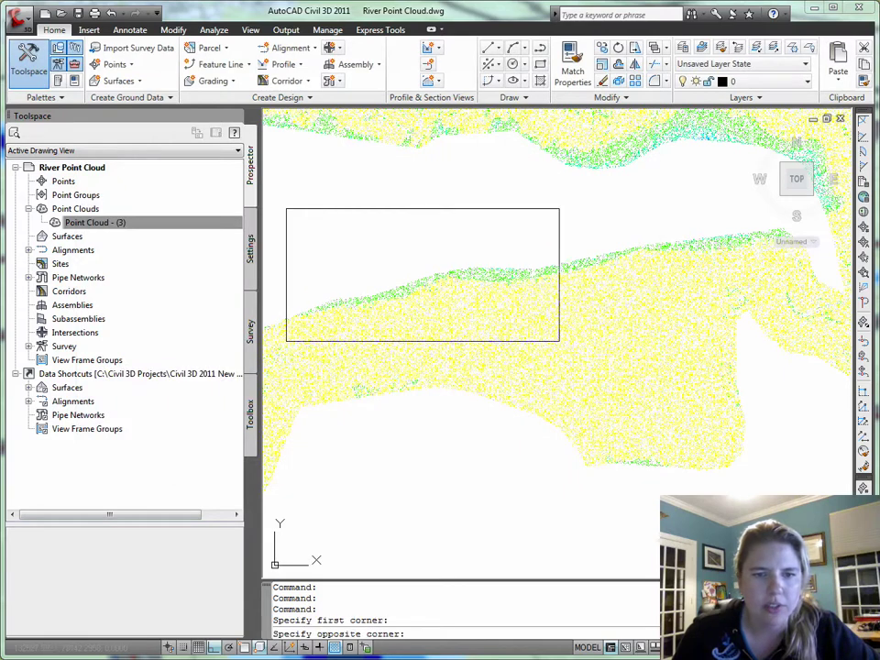
left_click(811, 521)
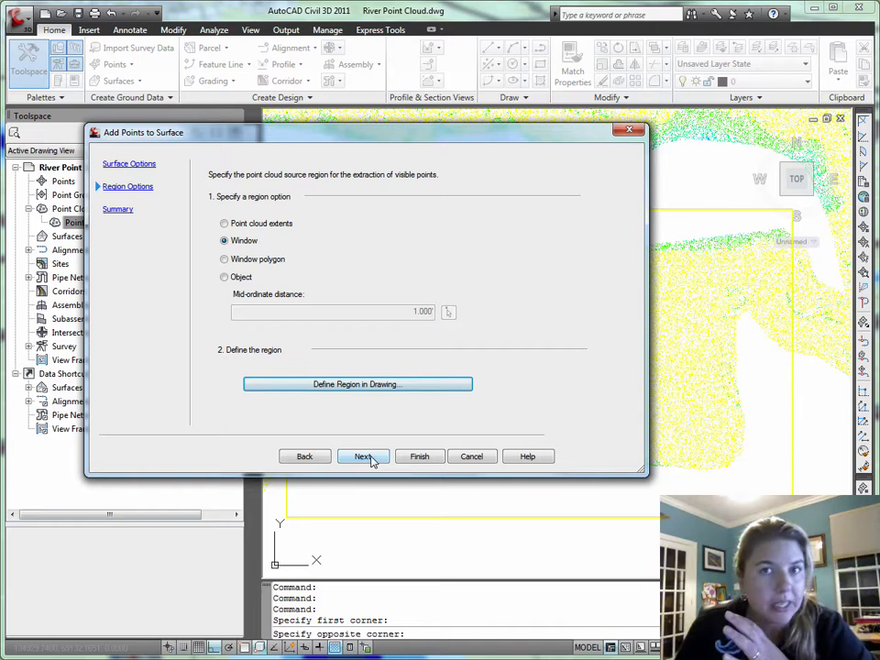
left_click(364, 457)
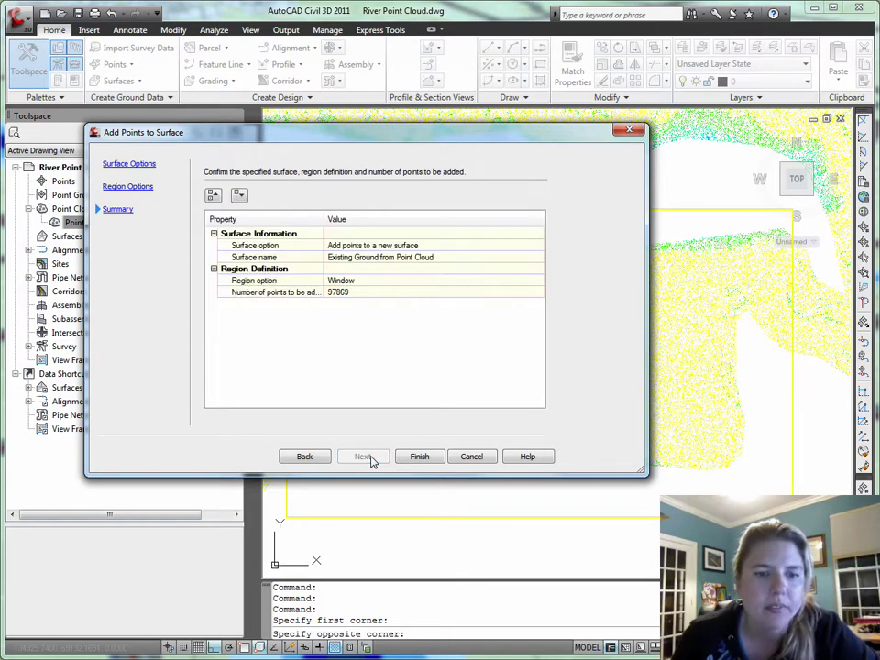
left_click(423, 459)
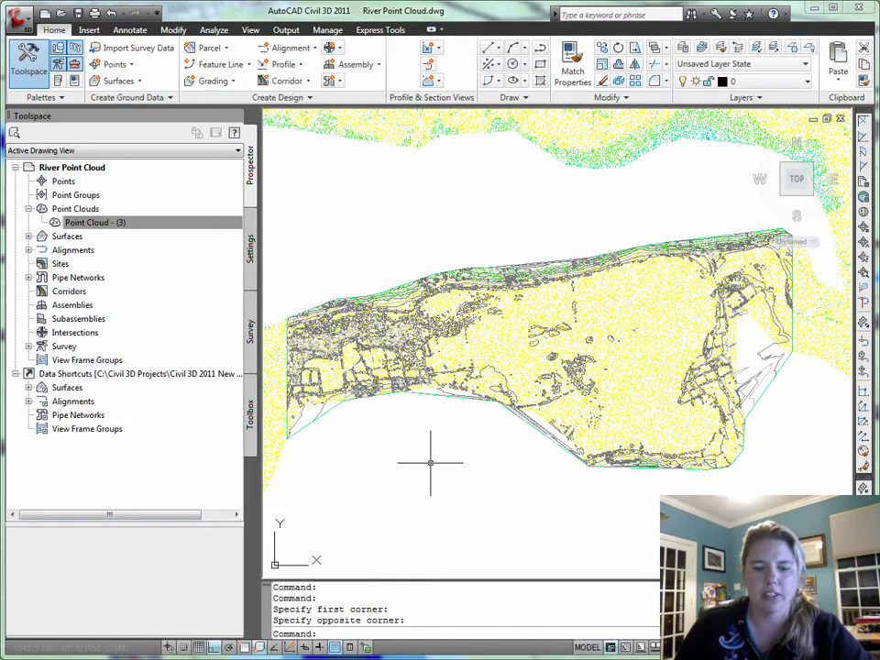
Draw a vertical two-point polyline across the surface's western part with PL and select it.
type("pl")
key("Return")
left_click(399, 221)
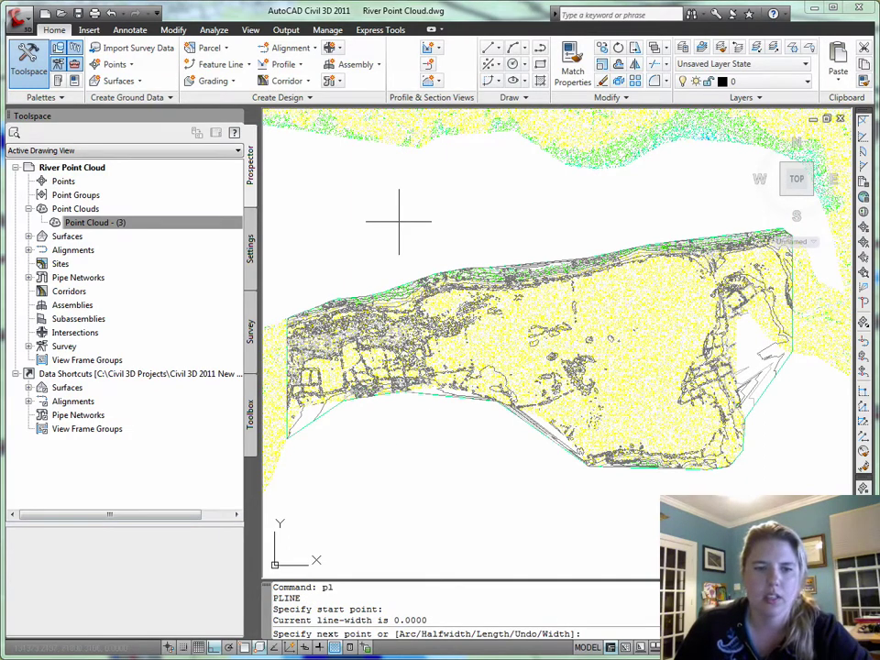
left_click(449, 524)
key("Escape")
scroll(450, 526, "down", 2)
middle_click_drag(450, 526, 424, 273)
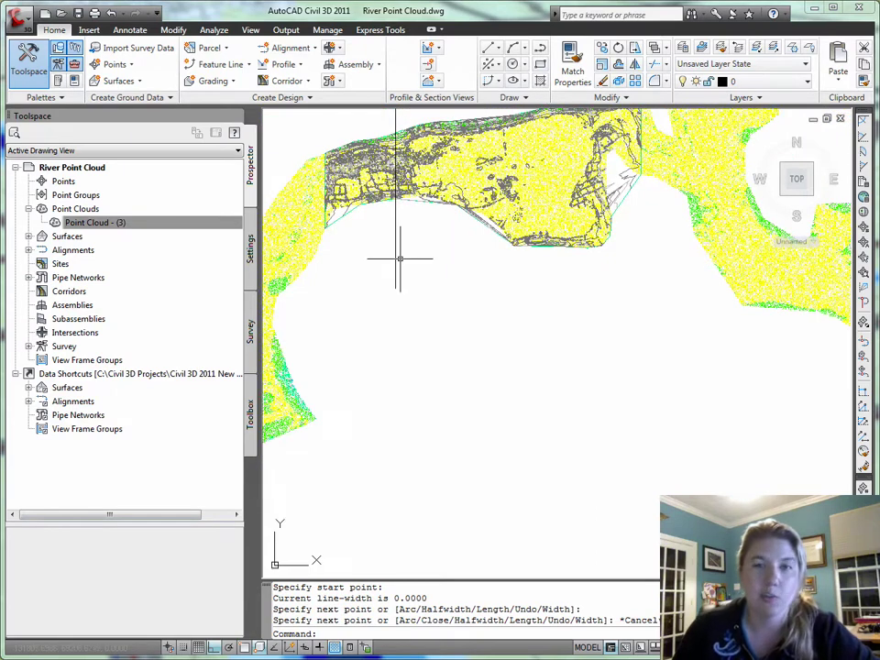
left_click(396, 254)
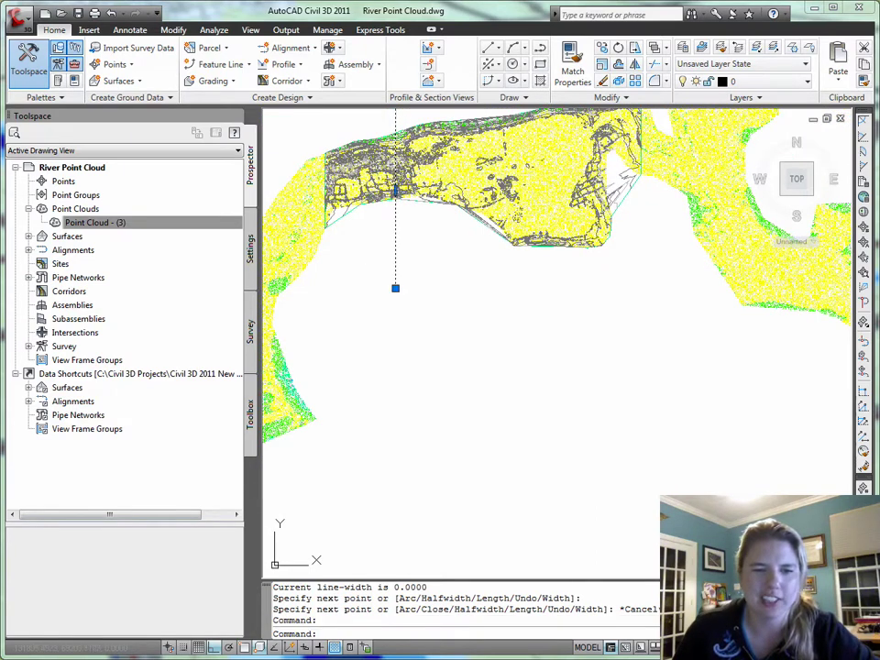
right_click(413, 308)
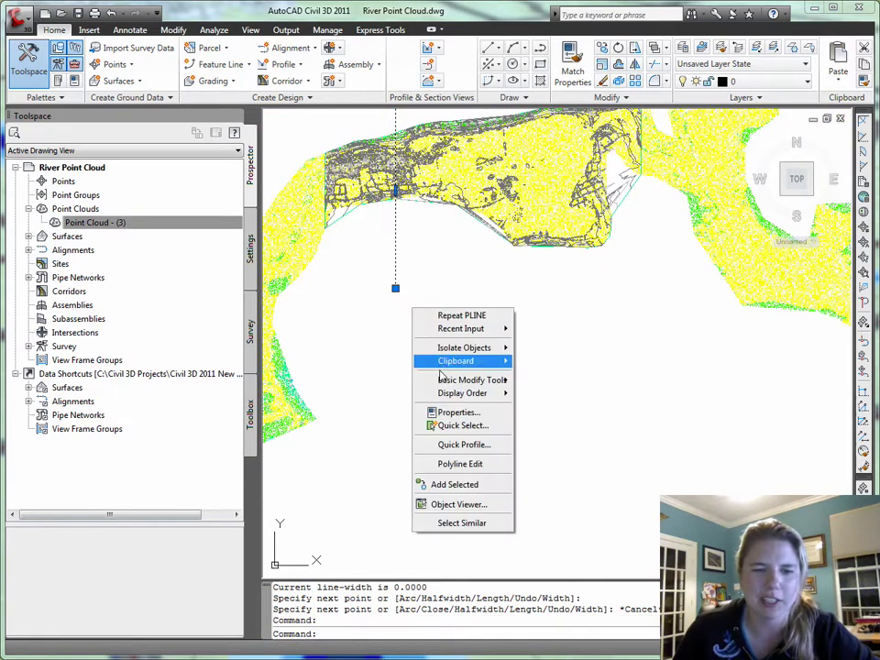
Create a quick profile of Existing Ground from Point Cloud along the polyline, placed below the surface.
left_click(494, 446)
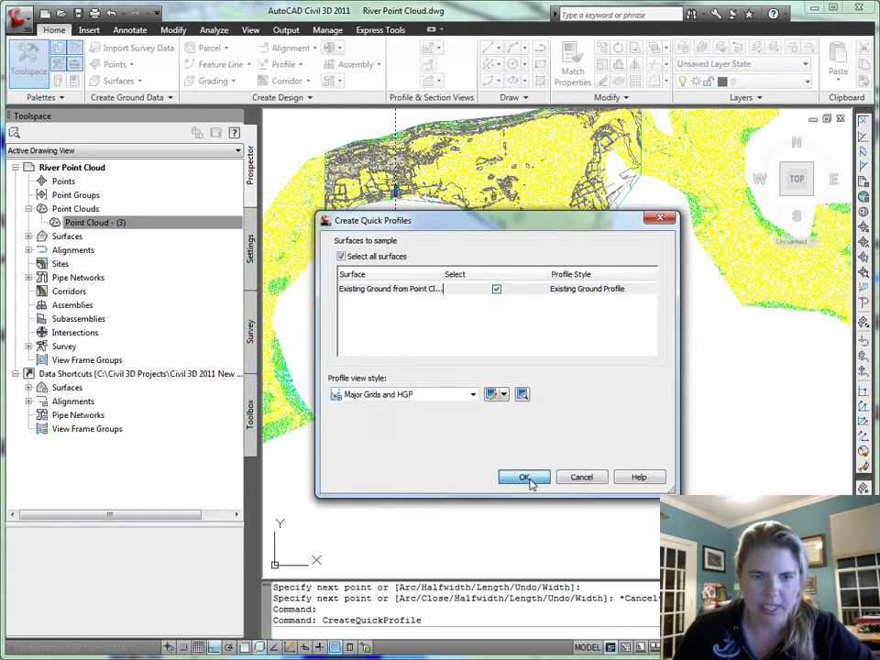
left_click(525, 477)
left_click(395, 198)
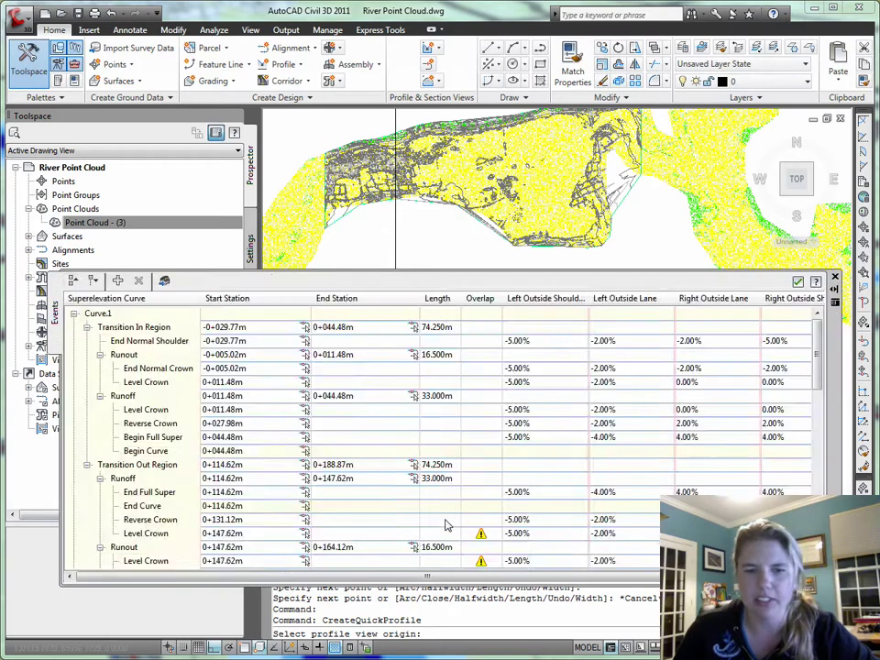
left_click(797, 283)
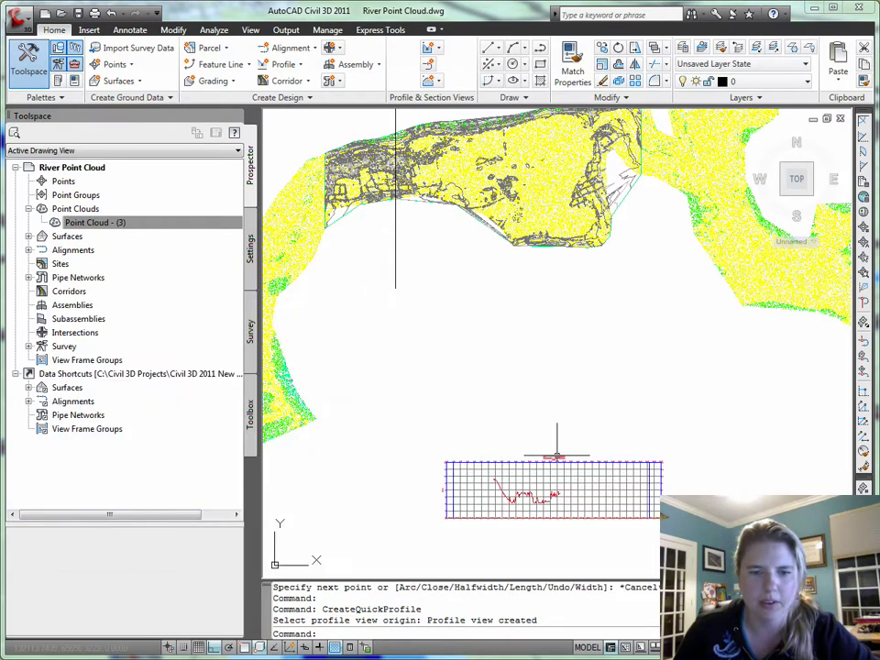
scroll(556, 453, "up", 2)
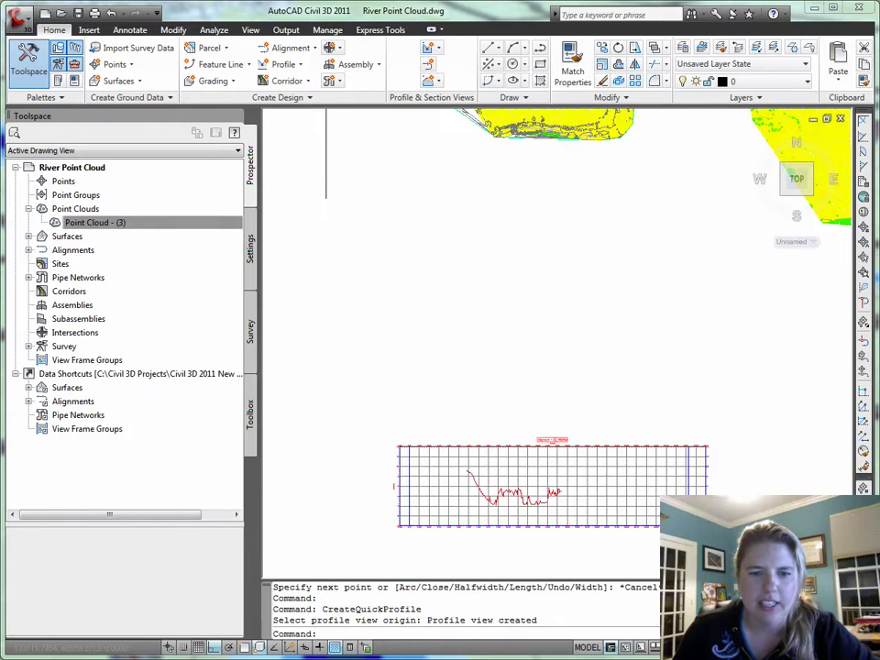
scroll(544, 543, "up", 3)
middle_click_drag(523, 502, 550, 508)
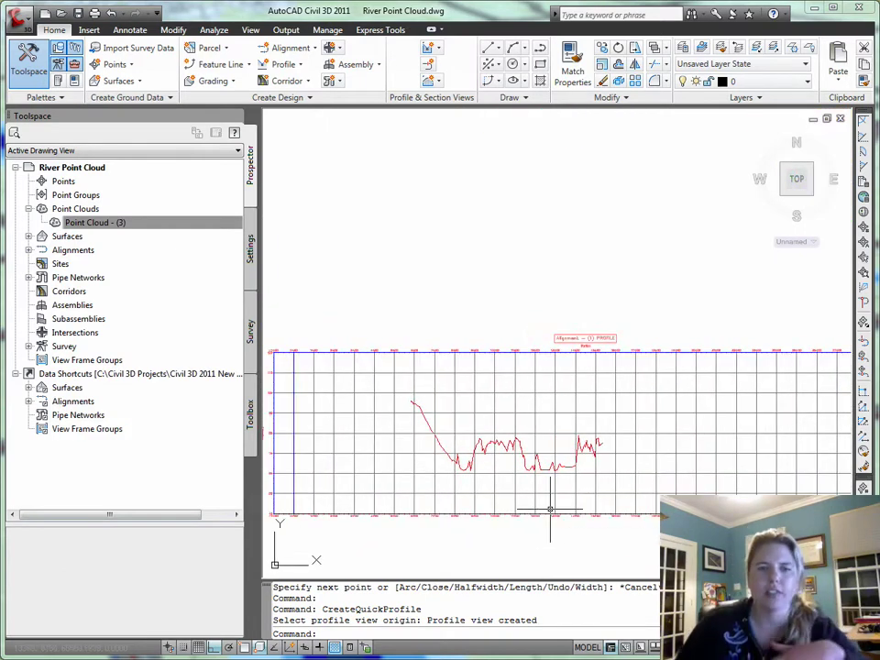